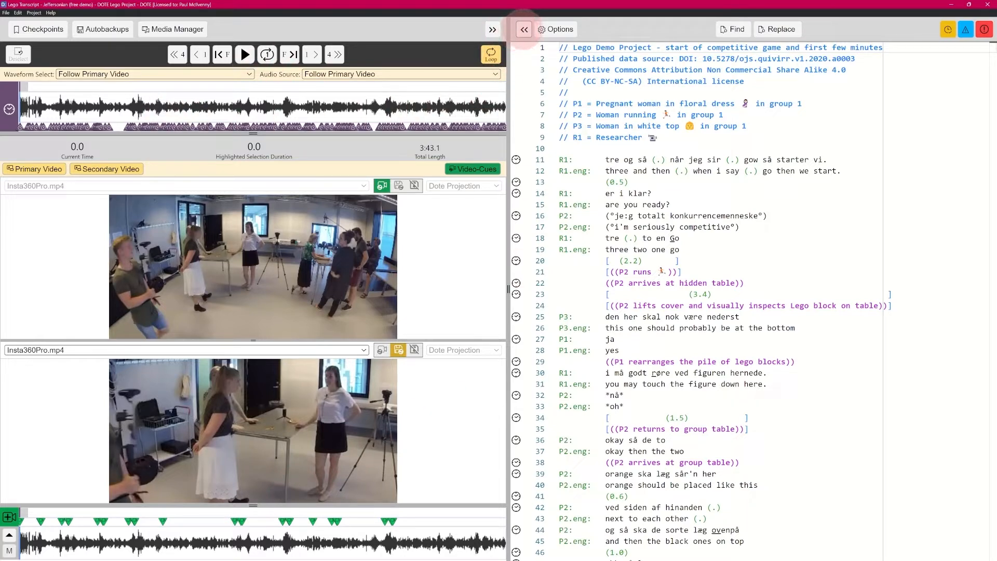
# Show the transcript editor alone, show the media panel alone, and restore the side-by-side layout
pyautogui.click(523, 30)
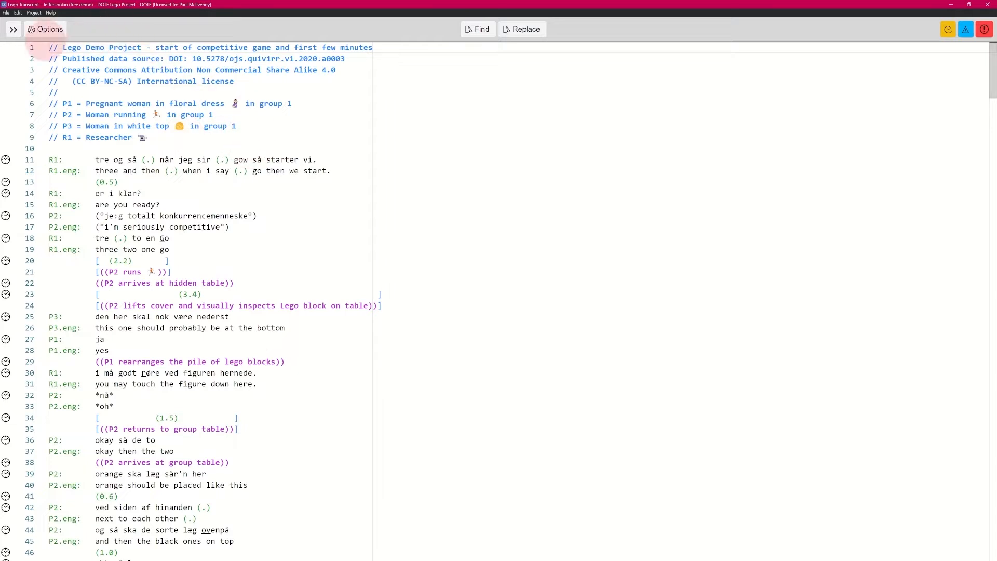
pyautogui.click(13, 29)
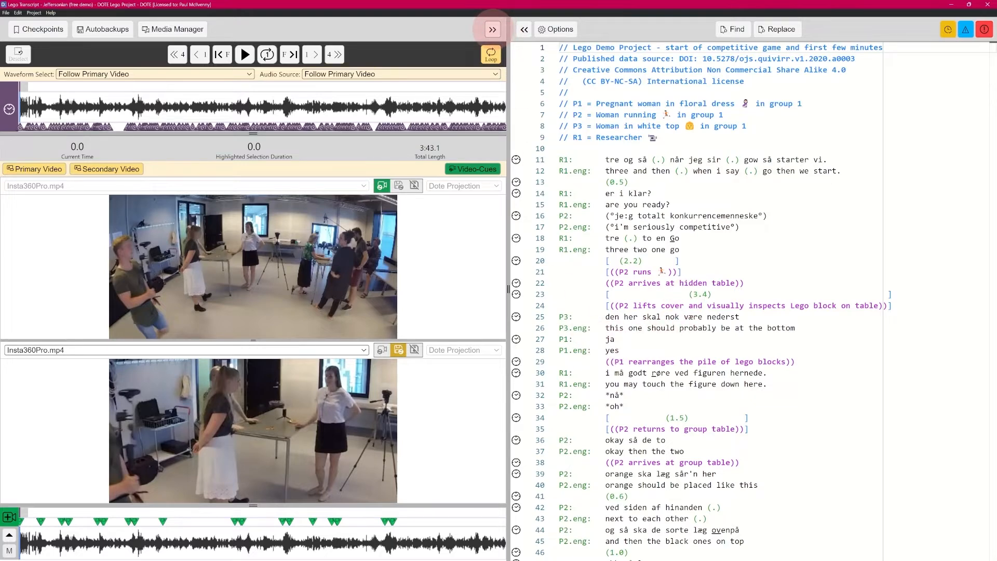
pyautogui.click(524, 30)
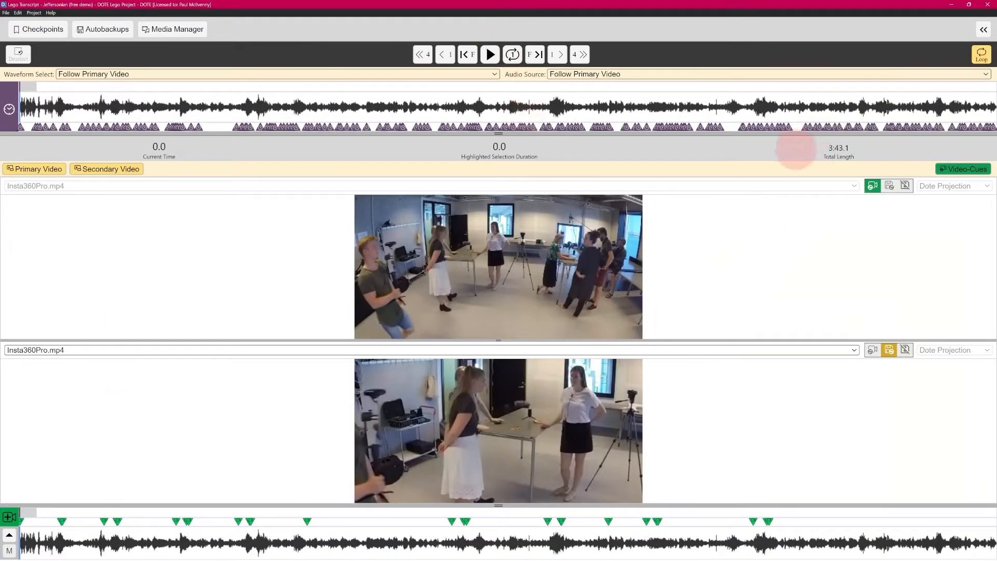
pyautogui.click(981, 29)
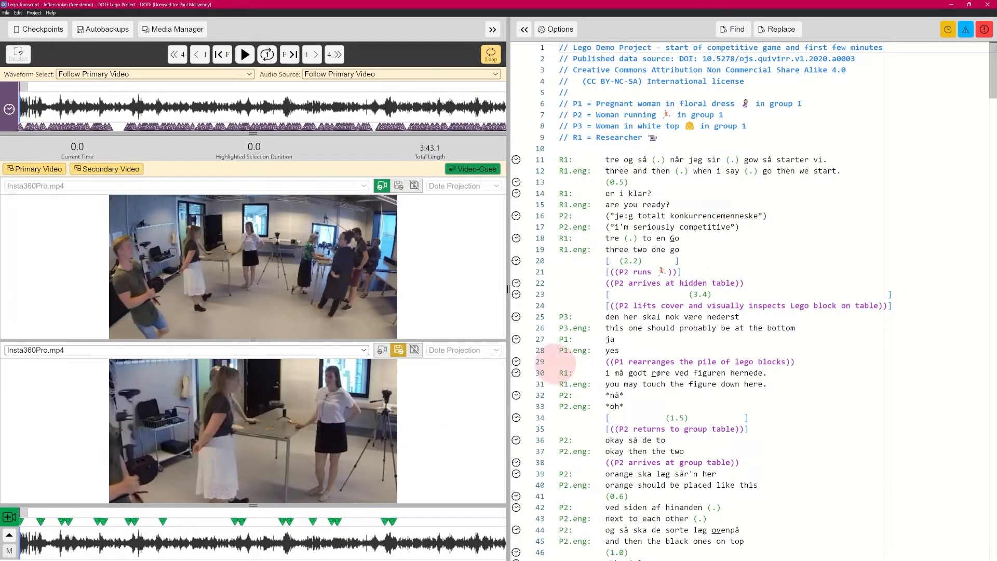
pyautogui.moveTo(508, 288); pyautogui.dragTo(509, 289)
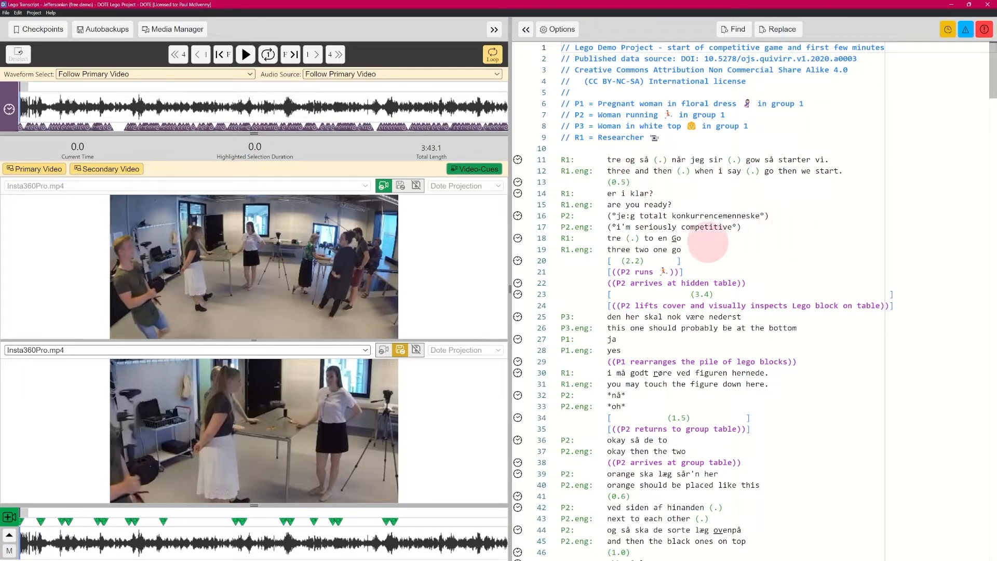
# Insert eleven blank lines in the transcript between "three two one go" and the (2.2) pause line
pyautogui.click(919, 309)
pyautogui.press('Up')
pyautogui.press('Up')
pyautogui.press('Up')
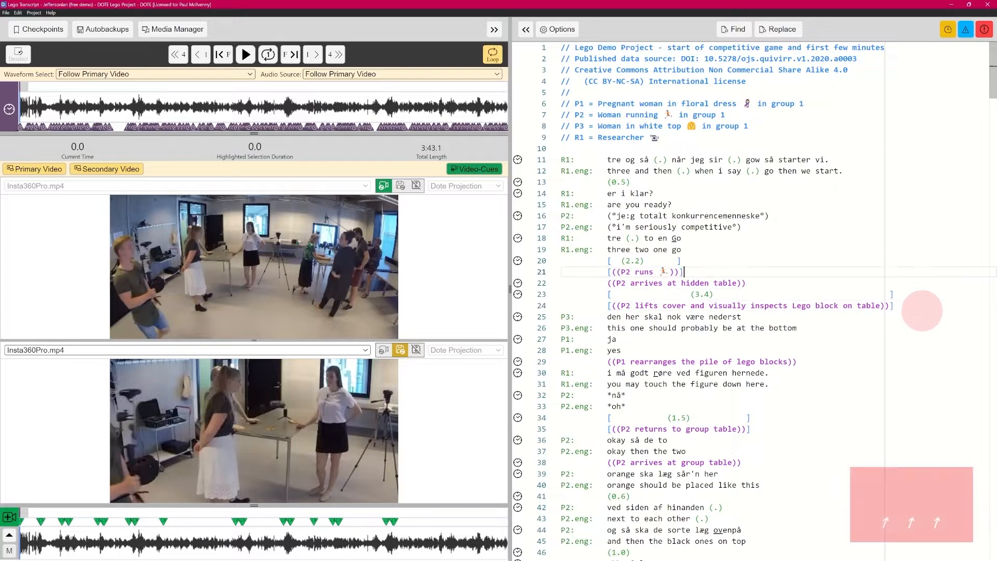
pyautogui.press('Return')
pyautogui.press('Return')
pyautogui.press('Return')
pyautogui.press('Return')
pyautogui.press('Return')
pyautogui.press('Return')
pyautogui.press('Return')
pyautogui.press('Return')
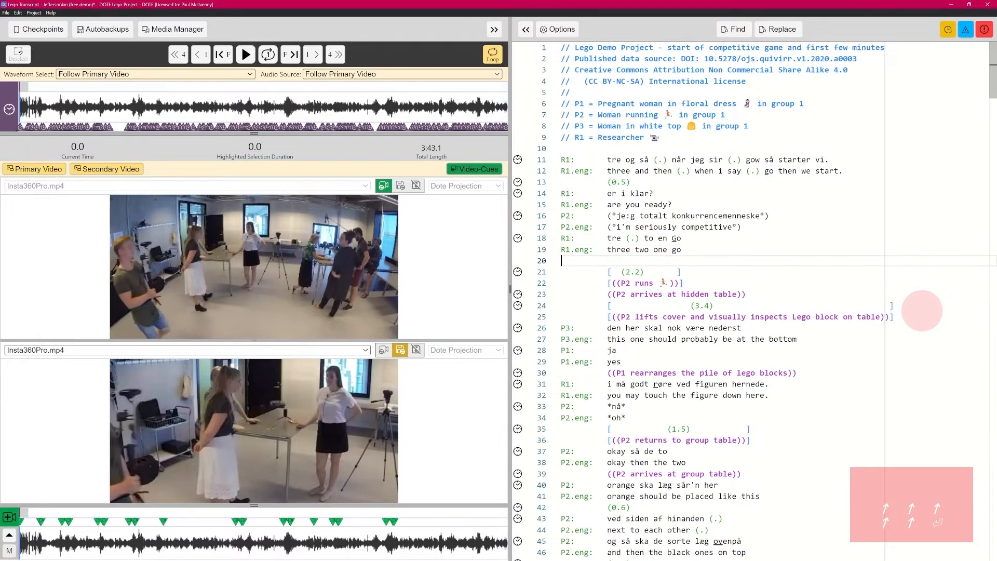
pyautogui.press('Return')
pyautogui.press('Return')
pyautogui.press('Return')
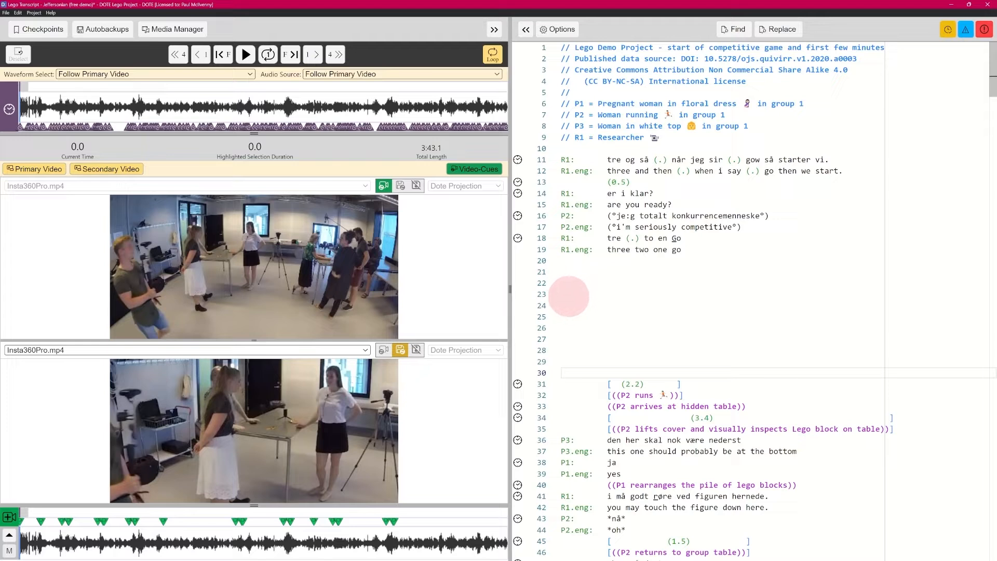
# Start a turn for speaker R1 on empty line 23 from the autocomplete suggestions, including its eng translation sub-tier
pyautogui.click(568, 295)
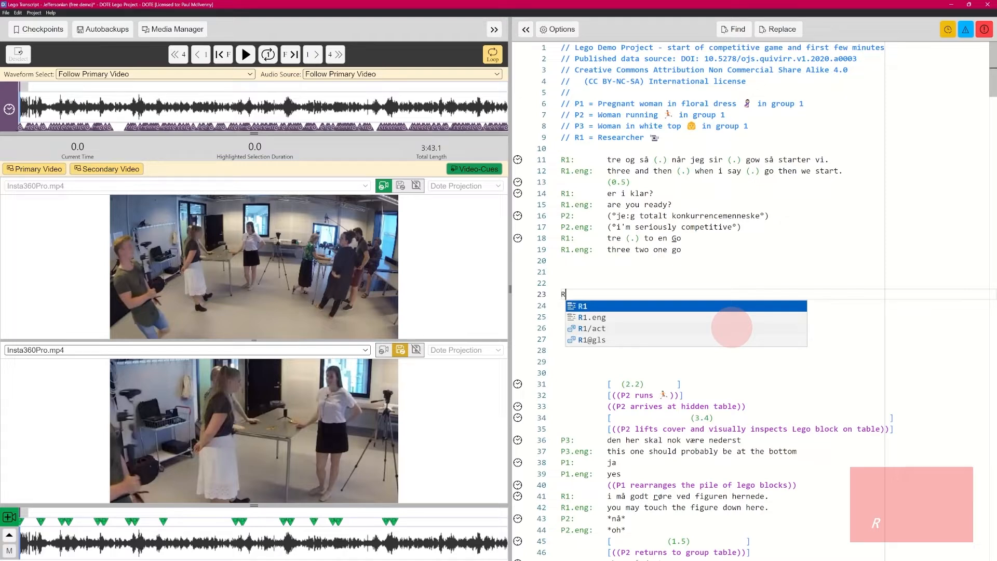
pyautogui.press('Down')
pyautogui.press('Up')
pyautogui.press('Down')
pyautogui.press('Down')
pyautogui.press('Down')
pyautogui.press('Up')
pyautogui.press('Up')
pyautogui.press('Up')
pyautogui.press('Return')
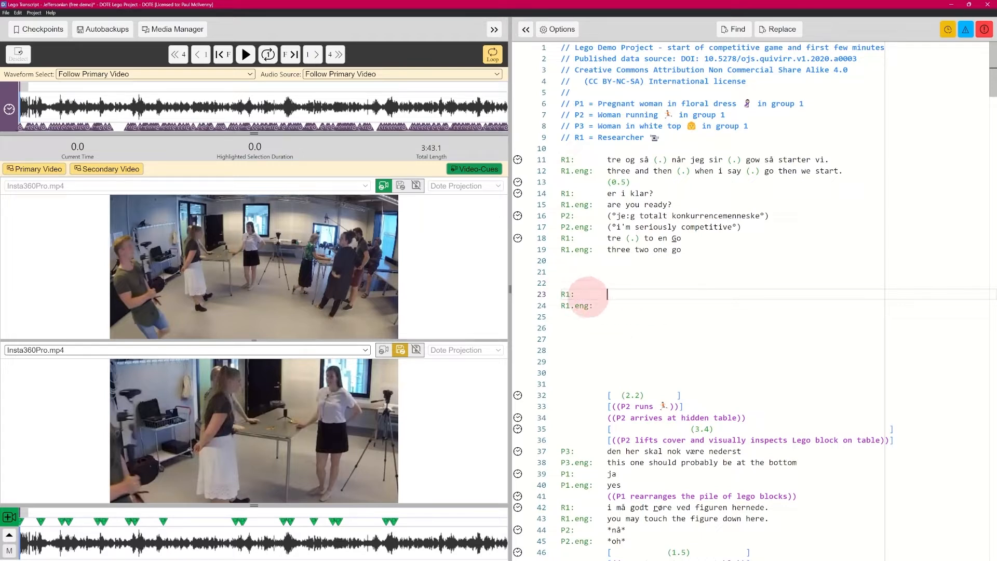
# Add a new speaker P6 on line 25, directly below R1.eng, with the text "dfsd"
pyautogui.click(602, 317)
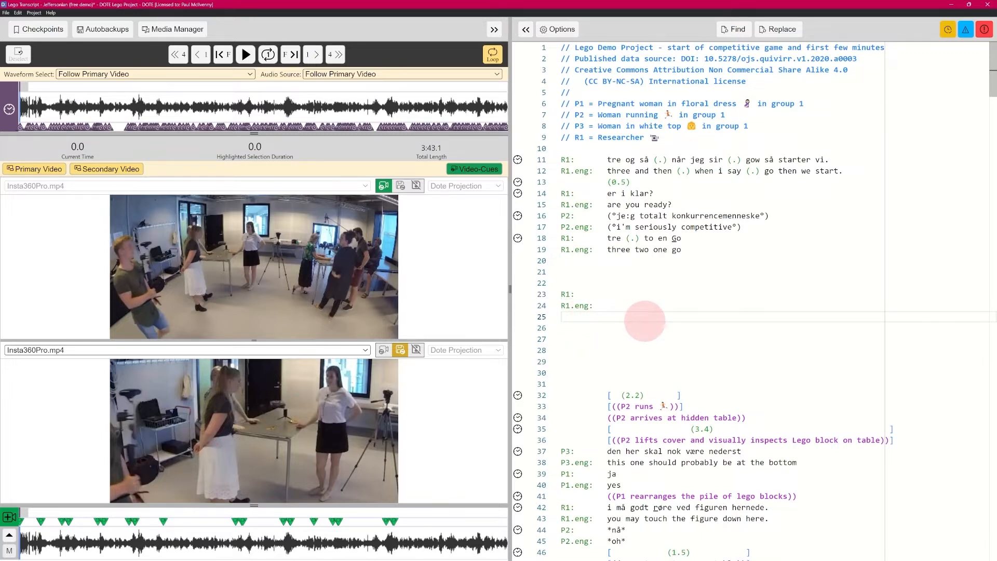
pyautogui.write('P6:')
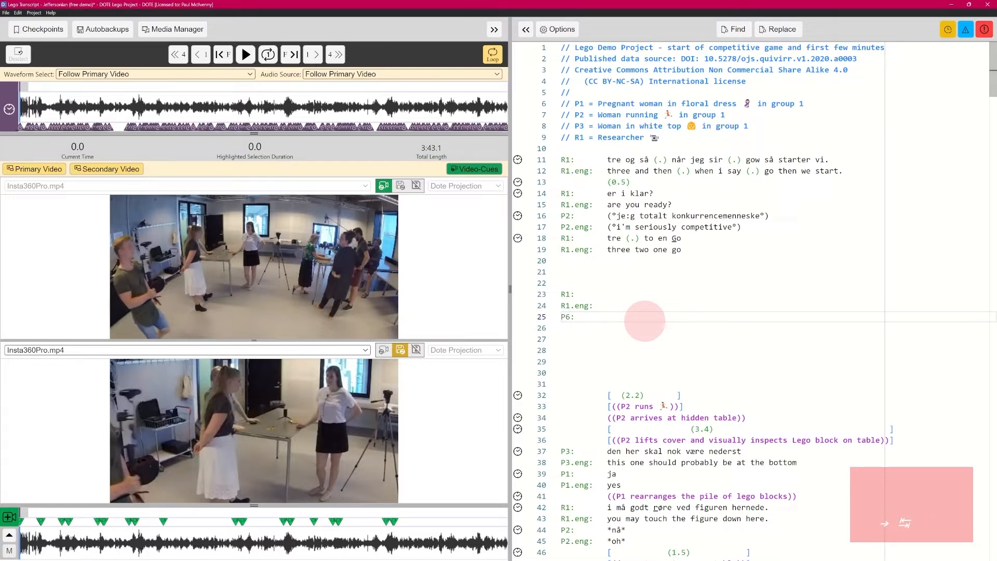
pyautogui.write('dfsd')
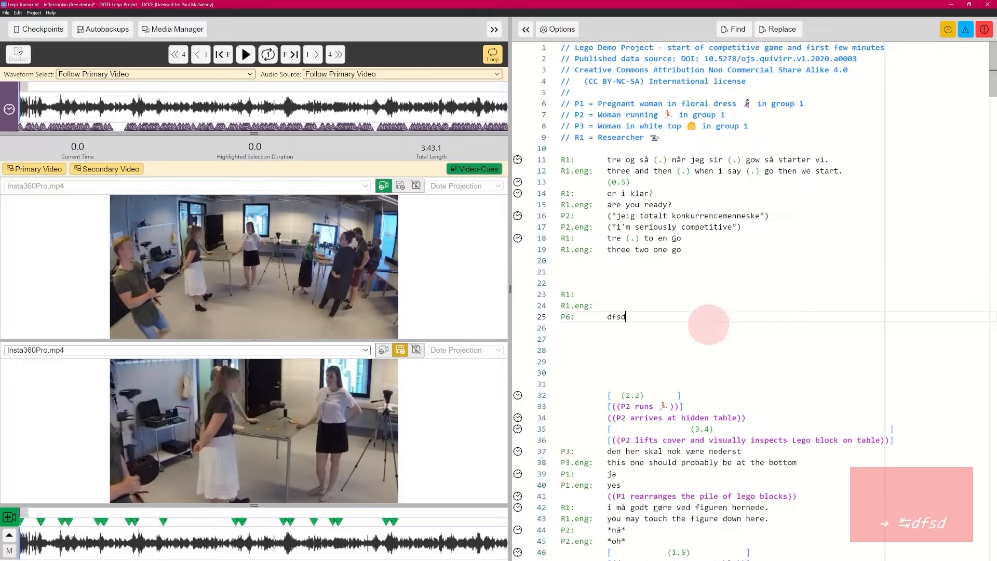
# Enter the text "sdfsdfsdsf" in the R1 turn on line 23
pyautogui.click(634, 294)
pyautogui.write('sdfsdf')
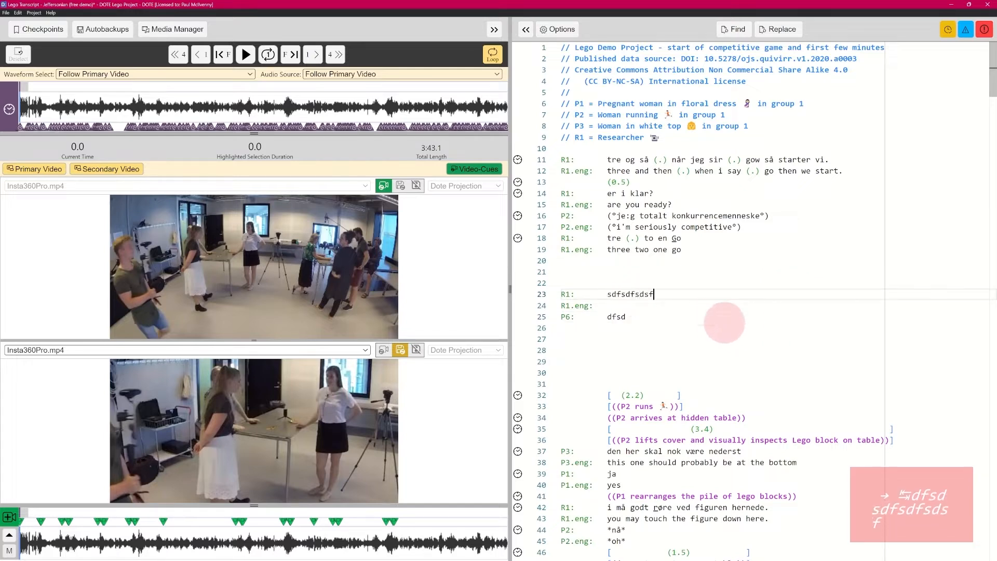
pyautogui.write('sdsf')
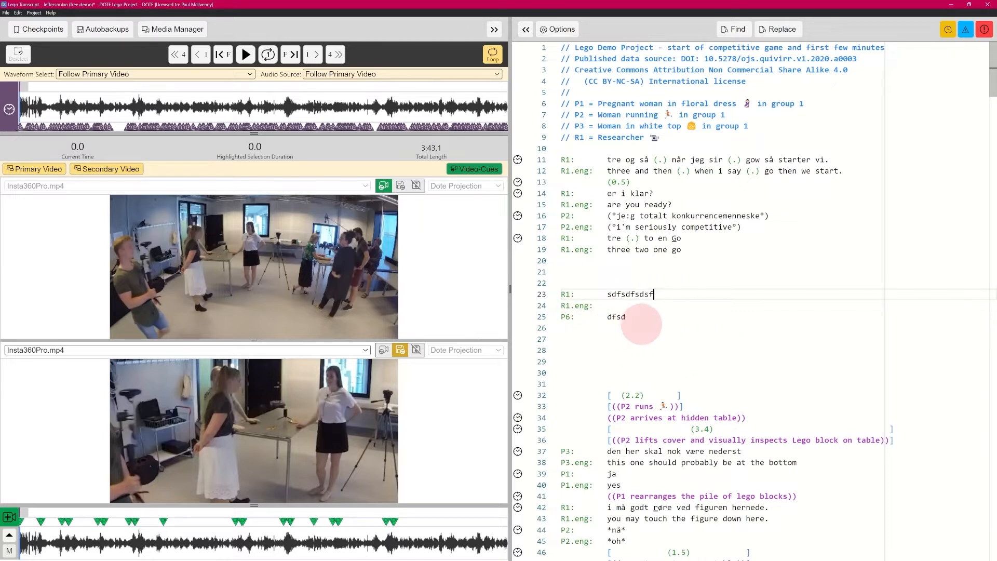
# Add a line below the P6 turn and insert speaker P6 with its eng sub-tier from the autocomplete suggestions
pyautogui.click(661, 317)
pyautogui.press('Return')
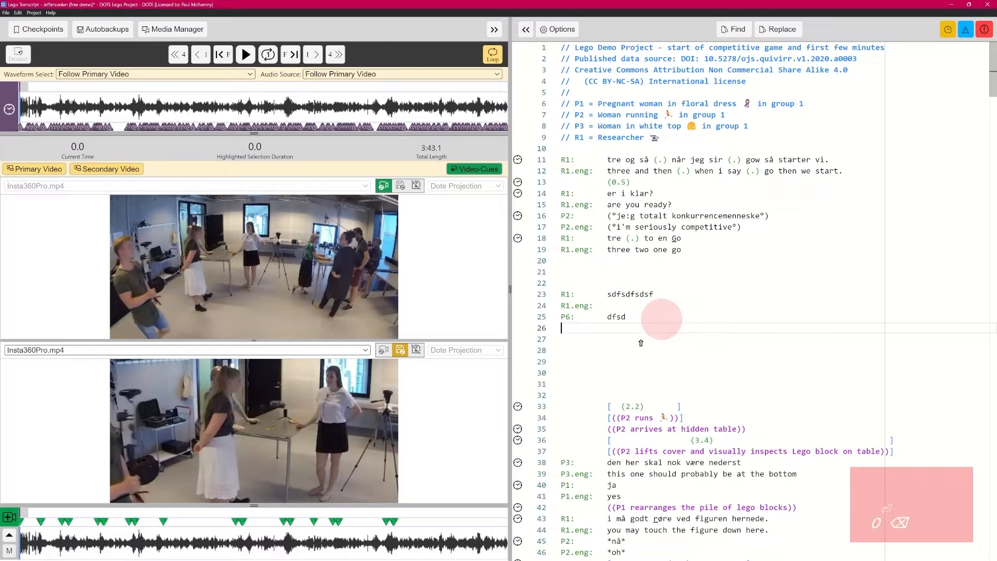
pyautogui.write('P')
pyautogui.press('Down')
pyautogui.press('Down')
pyautogui.press('Down')
pyautogui.press('Down')
pyautogui.press('Down')
pyautogui.press('Down')
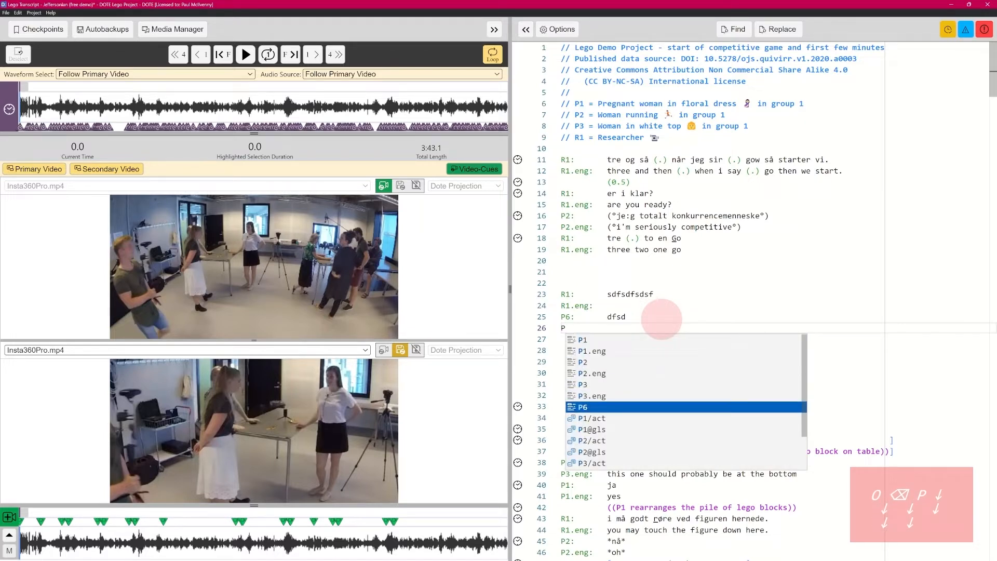
pyautogui.press('Up')
pyautogui.press('Up')
pyautogui.press('Up')
pyautogui.press('Up')
pyautogui.press('Up')
pyautogui.press('Up')
pyautogui.press('Down')
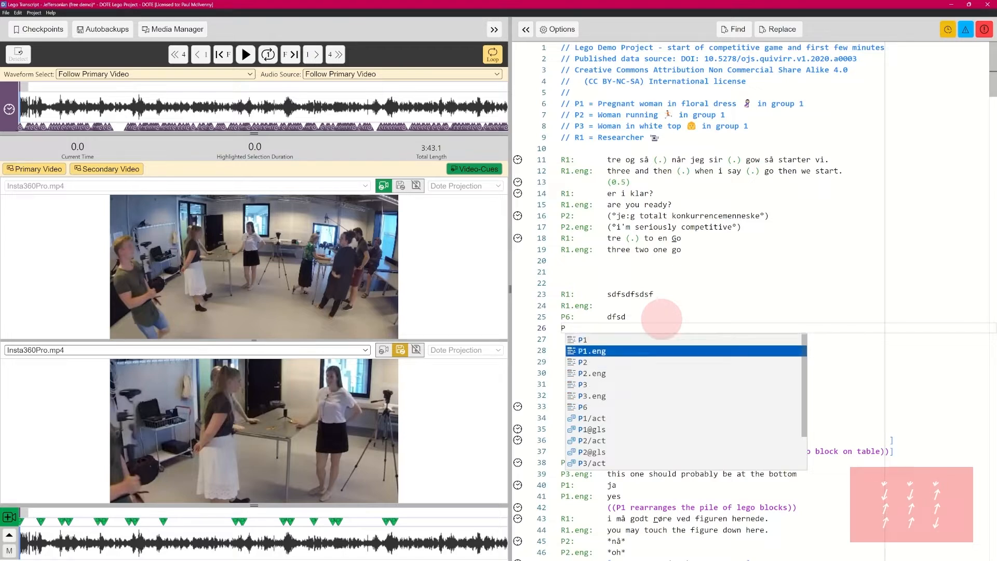
pyautogui.press('Down')
pyautogui.press('Down')
pyautogui.press('Up')
pyautogui.press('Down')
pyautogui.press('Down')
pyautogui.press('Down')
pyautogui.press('Down')
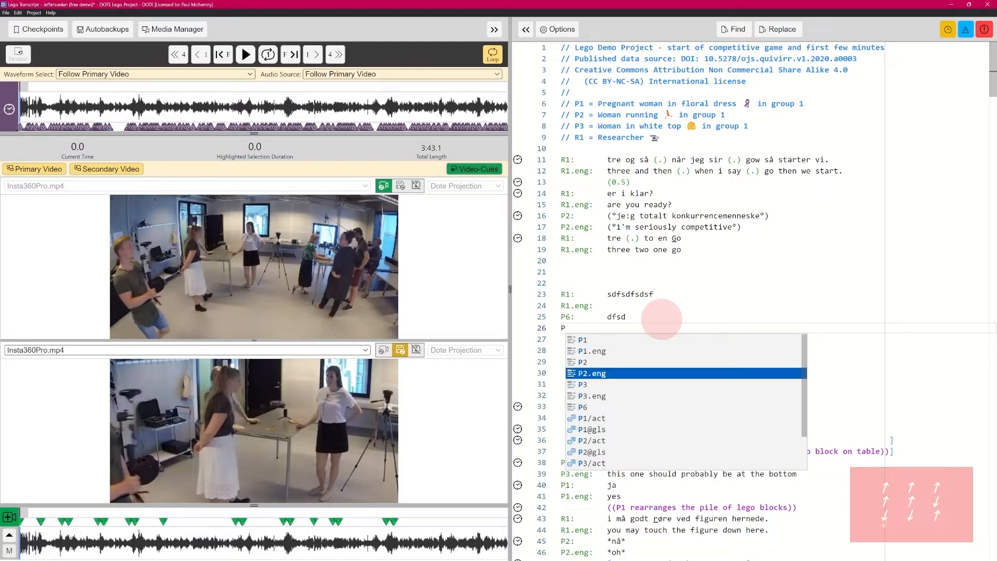
pyautogui.press('Return')
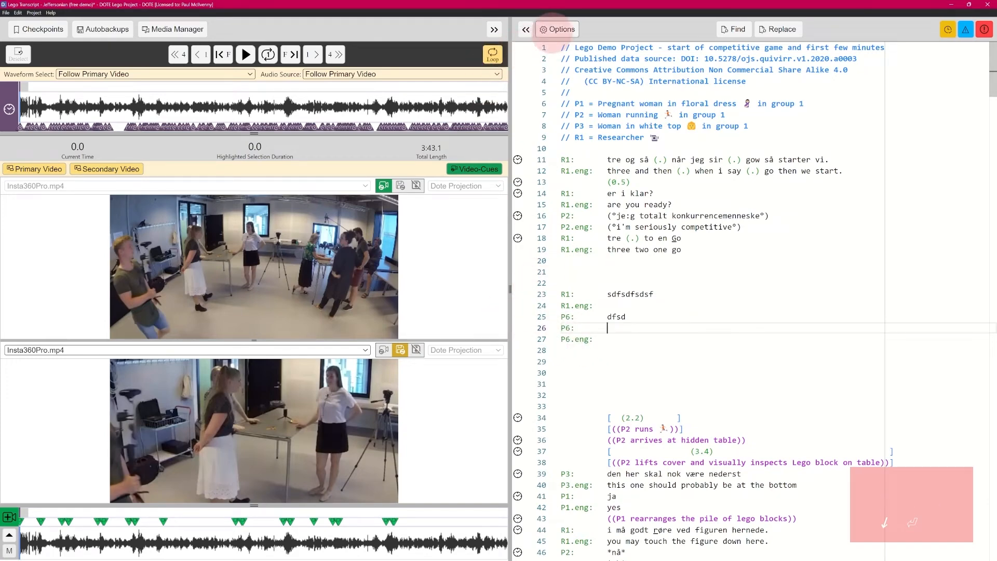
# Check the automatic translation sub-tier setting for new speakers in the transcript options
pyautogui.click(555, 30)
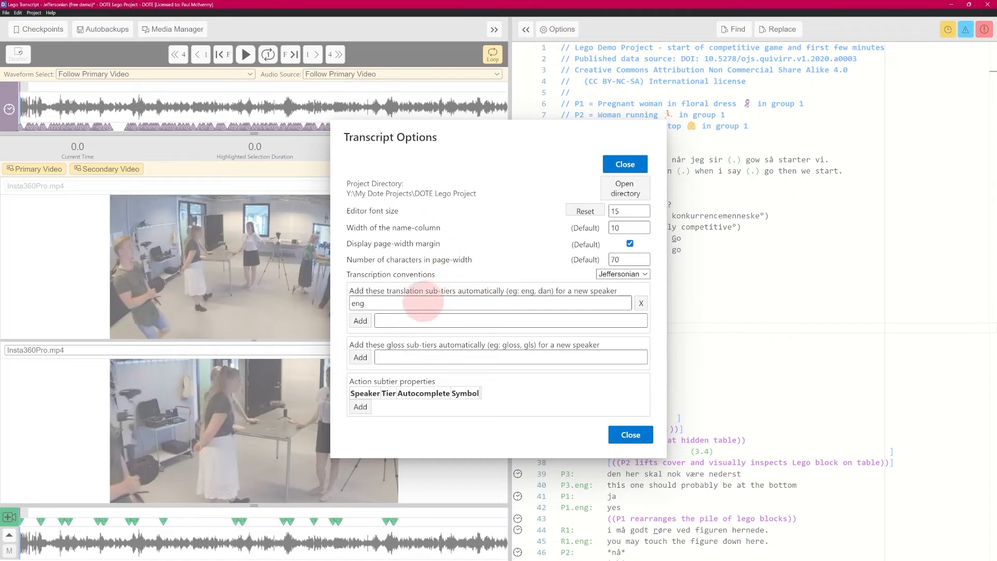
pyautogui.click(368, 303)
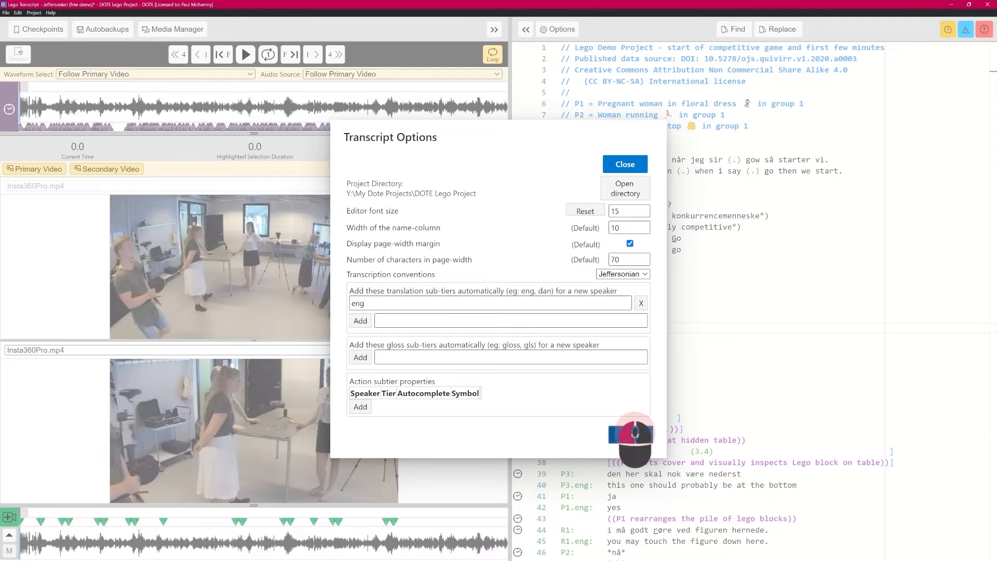
pyautogui.click(630, 435)
# Select the speaker lines 24 to 27 to inspect their whitespace markers, and clear the selection
pyautogui.click(622, 351)
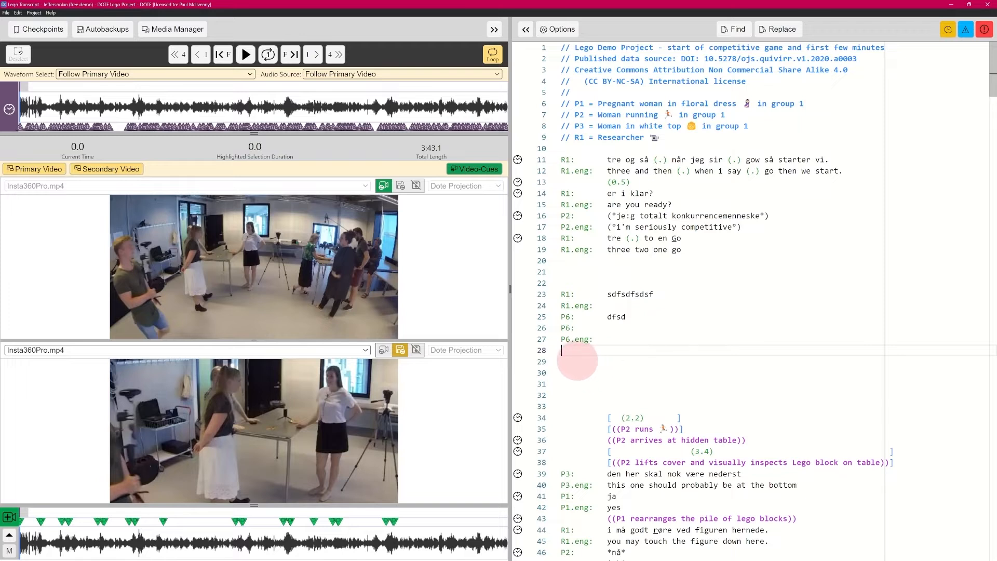
pyautogui.moveTo(566, 351); pyautogui.dragTo(561, 310)
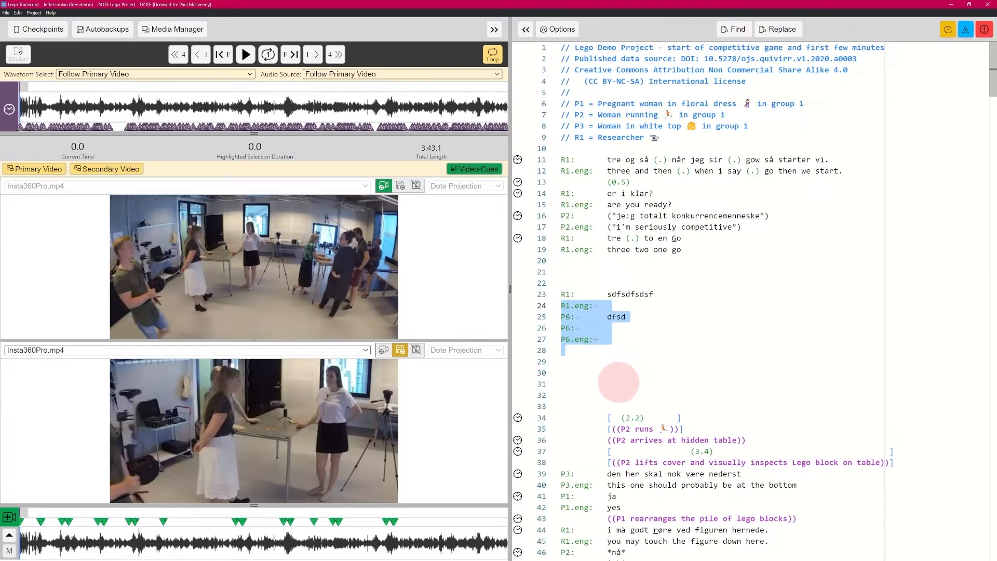
pyautogui.click(642, 383)
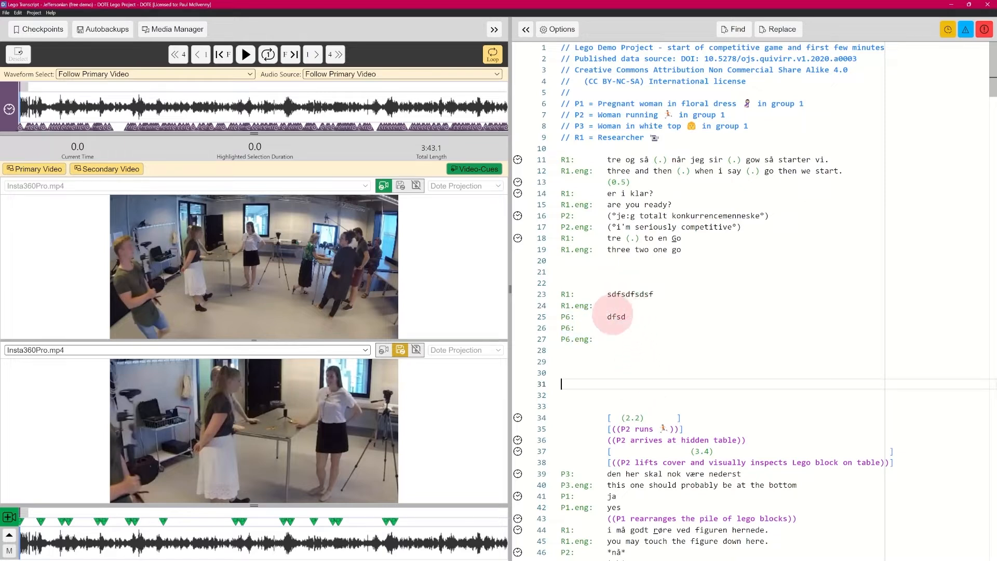
# Append " sdf sdfsdf" to the R1 turn on line 23 and underline the first three letters of the last word
pyautogui.click(684, 292)
pyautogui.write('sdf sdfsdf')
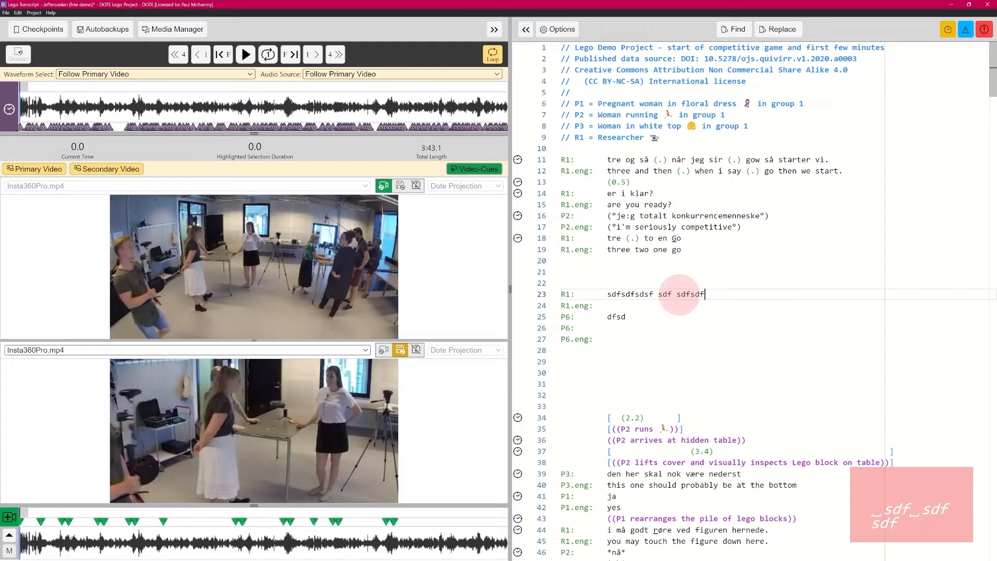
pyautogui.moveTo(675, 294); pyautogui.dragTo(689, 295)
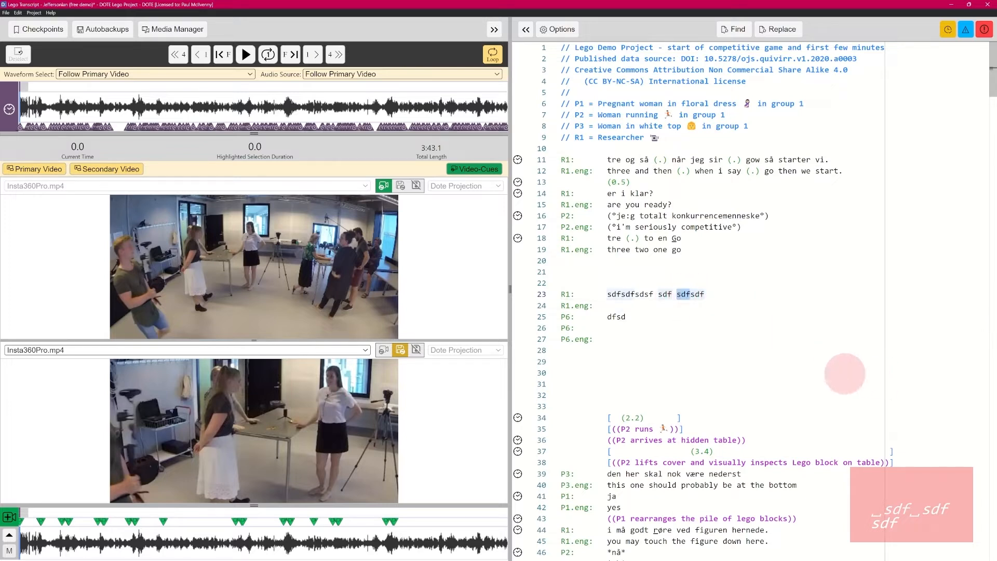
pyautogui.hotkey('ctrl', 'u')
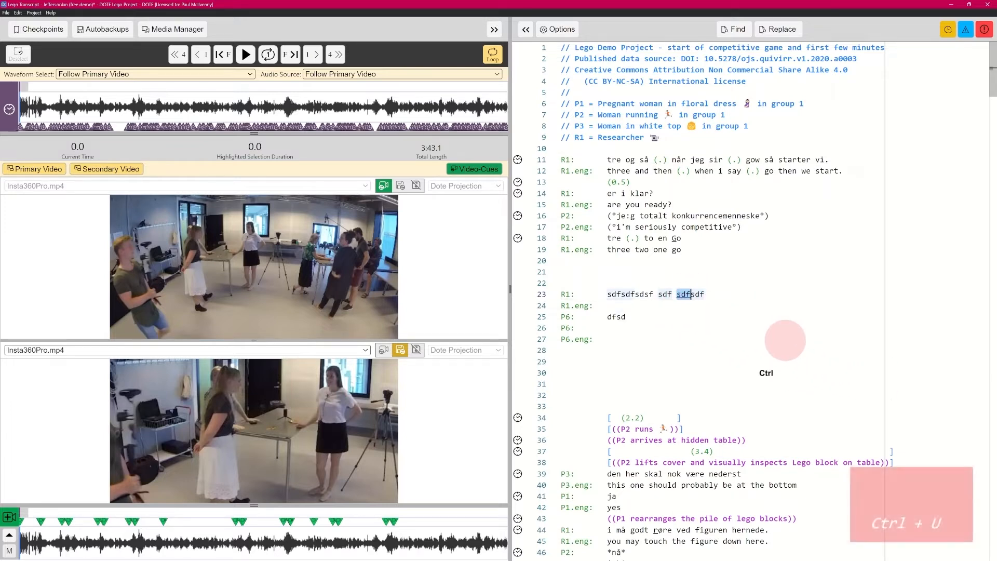
pyautogui.hotkey('ctrl', 'u')
pyautogui.hotkey('ctrl', 'u')
pyautogui.click(770, 340)
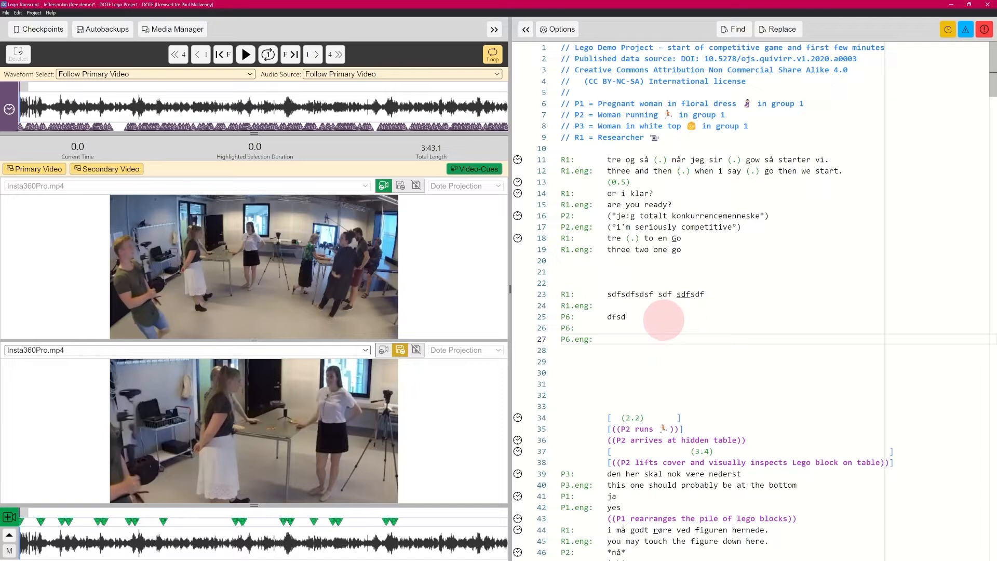
# Cut "sdfsdfsdsf" from the R1 turn on line 23 and paste it twice after "dfsd" in the P6 turn on line 25
pyautogui.moveTo(607, 294); pyautogui.dragTo(653, 294)
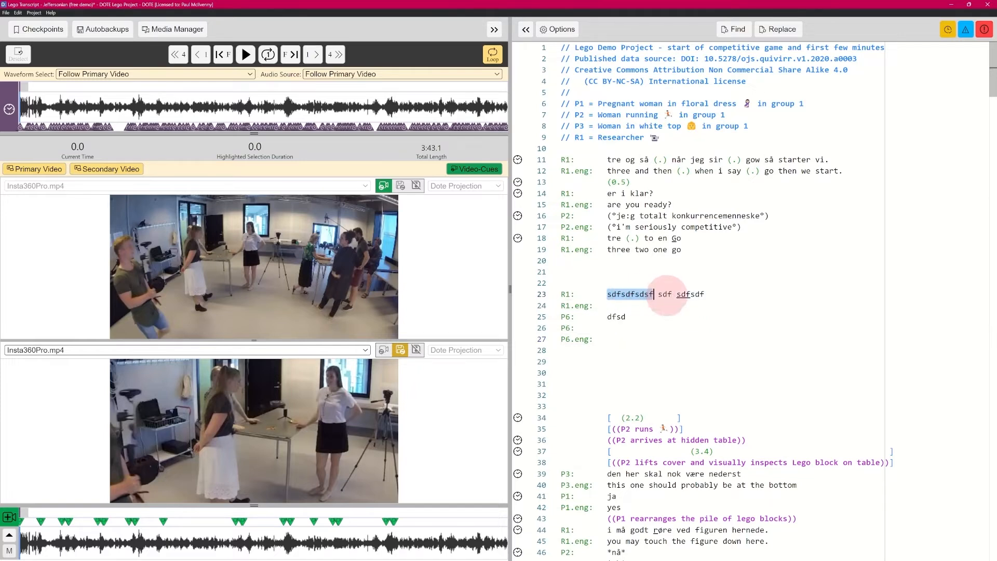
pyautogui.hotkey('ctrl', 'x')
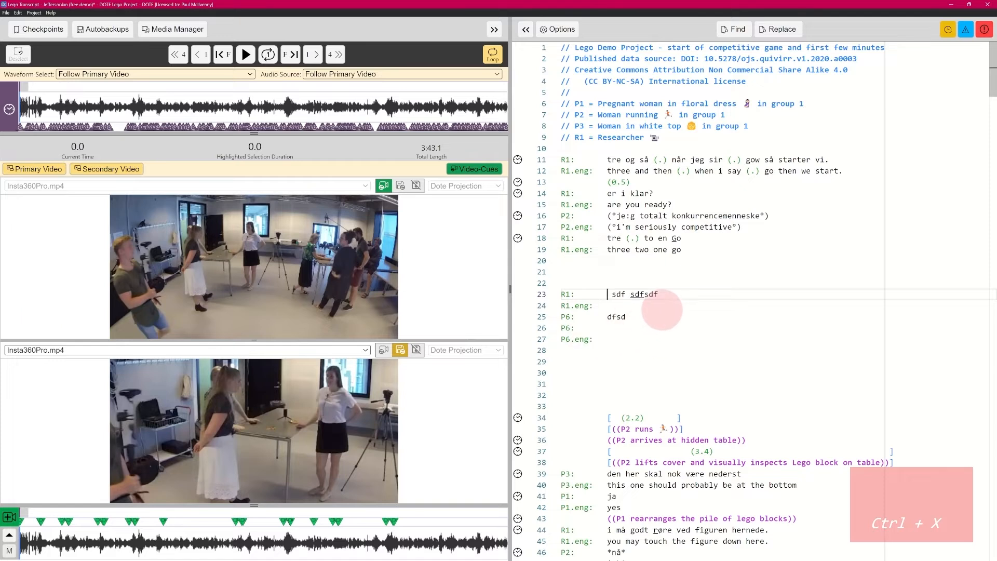
pyautogui.click(676, 321)
pyautogui.hotkey('ctrl', 'v')
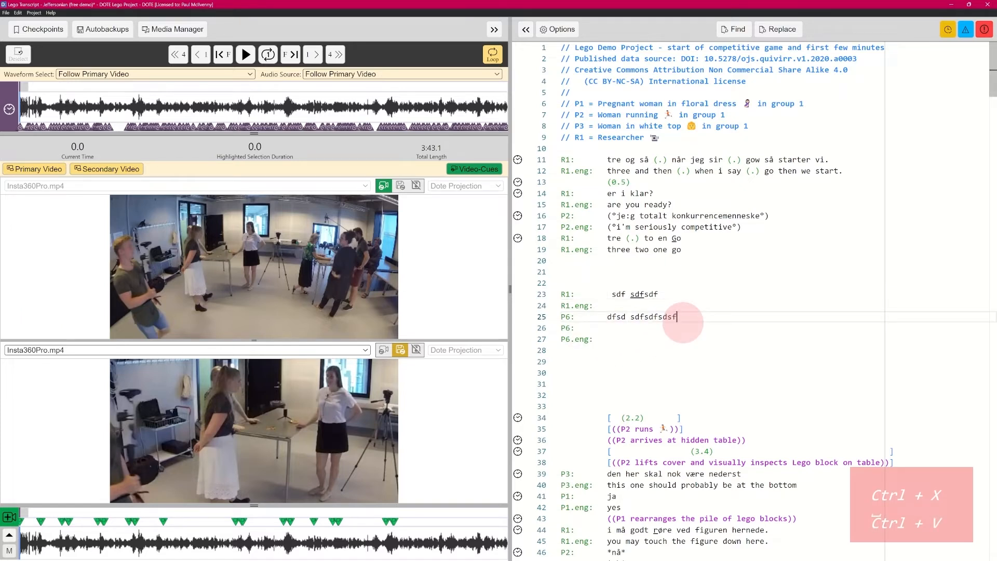
pyautogui.hotkey('ctrl', 'v')
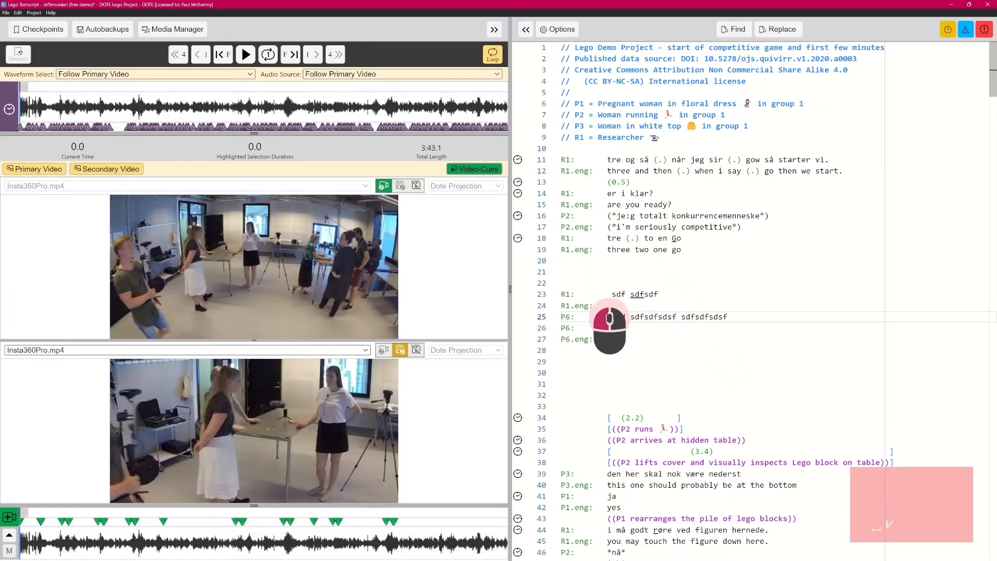
# Copy "dfsd" from the P6 turn on line 25 to the end of the R1 turn on line 23
pyautogui.moveTo(605, 317); pyautogui.dragTo(626, 318)
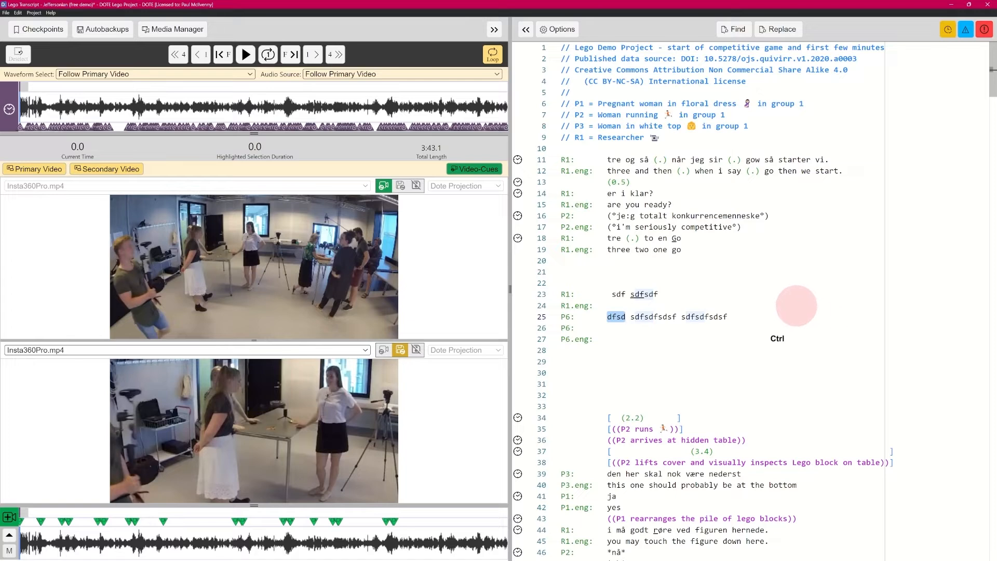
pyautogui.hotkey('ctrl', 'c')
pyautogui.click(739, 300)
pyautogui.hotkey('ctrl', 'v')
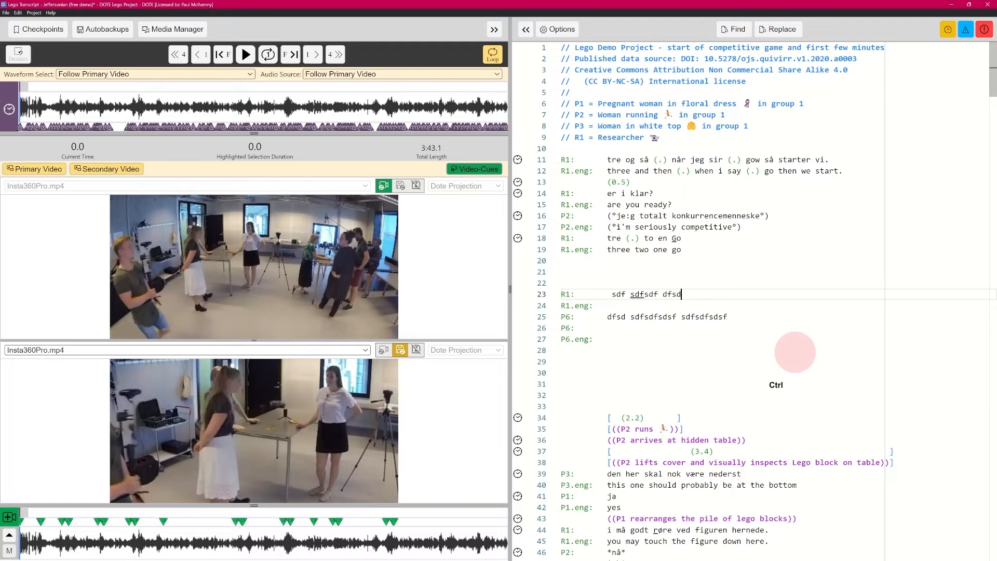
# Undo the last five edits to the R1 turn on line 23 and the P6 turn on line 25
pyautogui.hotkey('ctrl', 'z')
pyautogui.hotkey('ctrl', 'z')
pyautogui.hotkey('ctrl', 'z')
pyautogui.hotkey('ctrl', 'z')
pyautogui.hotkey('ctrl', 'z')
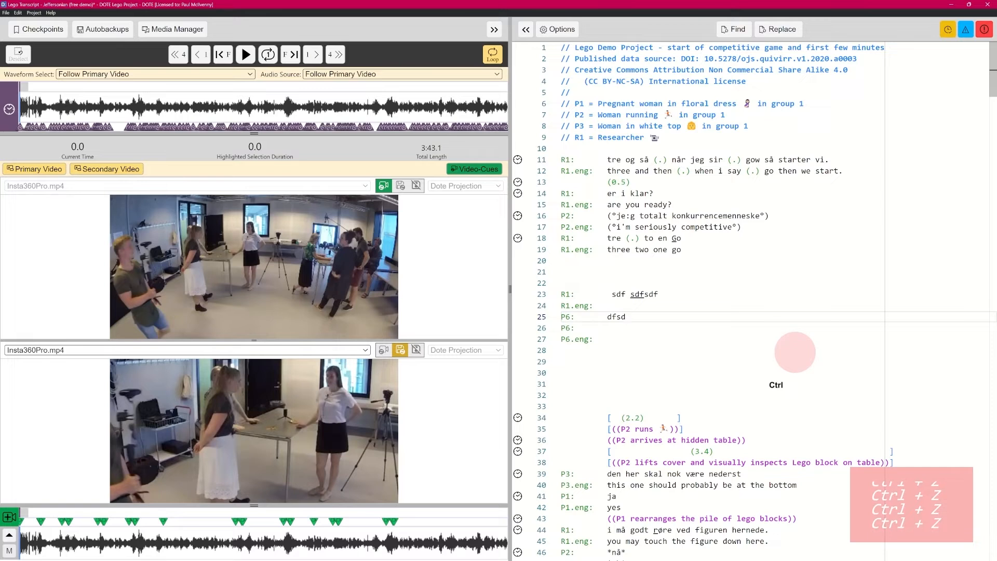
# Redo the pasting of the two "sdfsdfsdsf" words into the P6 turn on line 25
pyautogui.hotkey('ctrl', 'y')
pyautogui.hotkey('ctrl', 'y')
pyautogui.hotkey('ctrl', 'y')
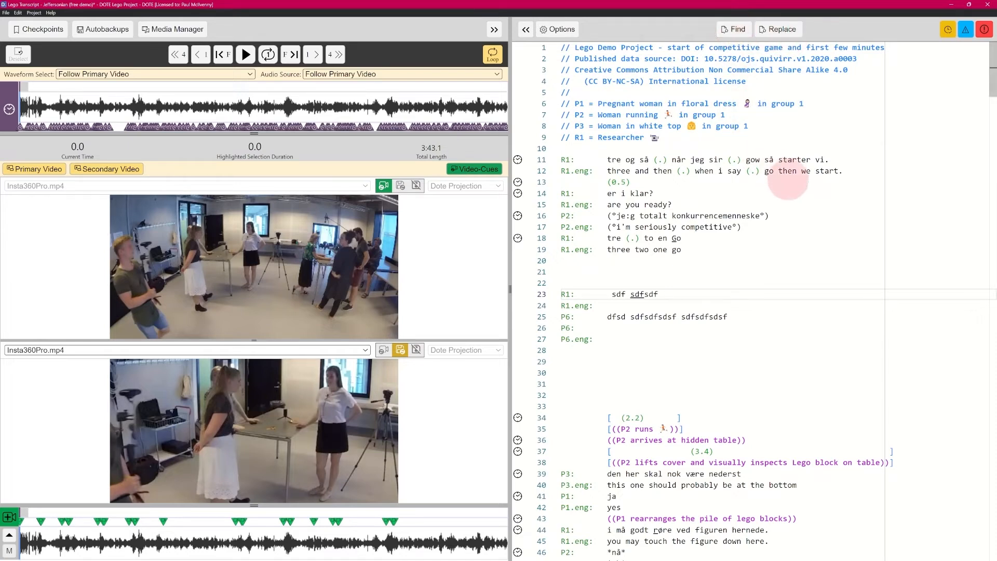
# Search the transcript for "go", using the word selected in the R1.eng turn on line 12
pyautogui.click(766, 172)
pyautogui.doubleClick(767, 172)
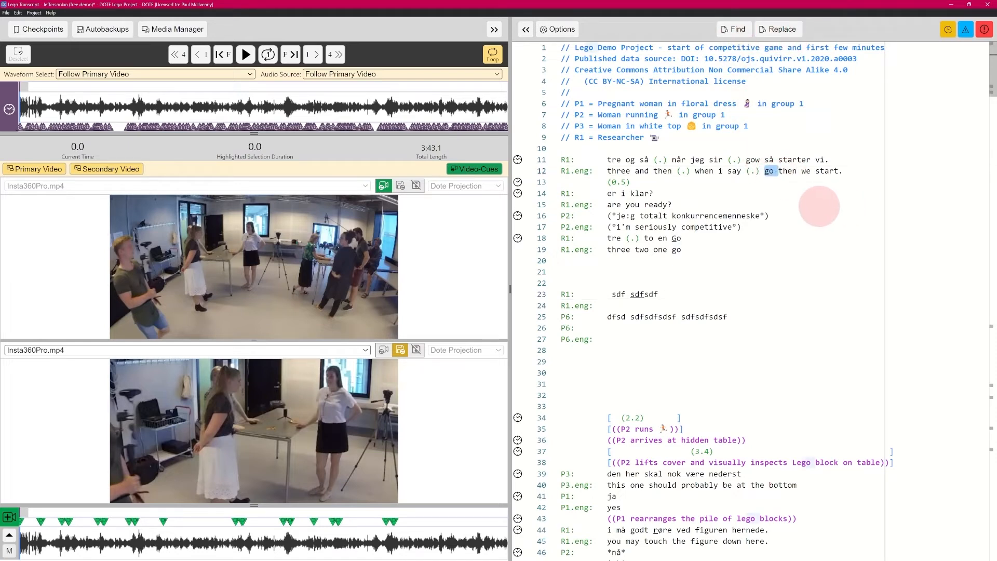
pyautogui.hotkey('shift', 'Left')
pyautogui.click(734, 29)
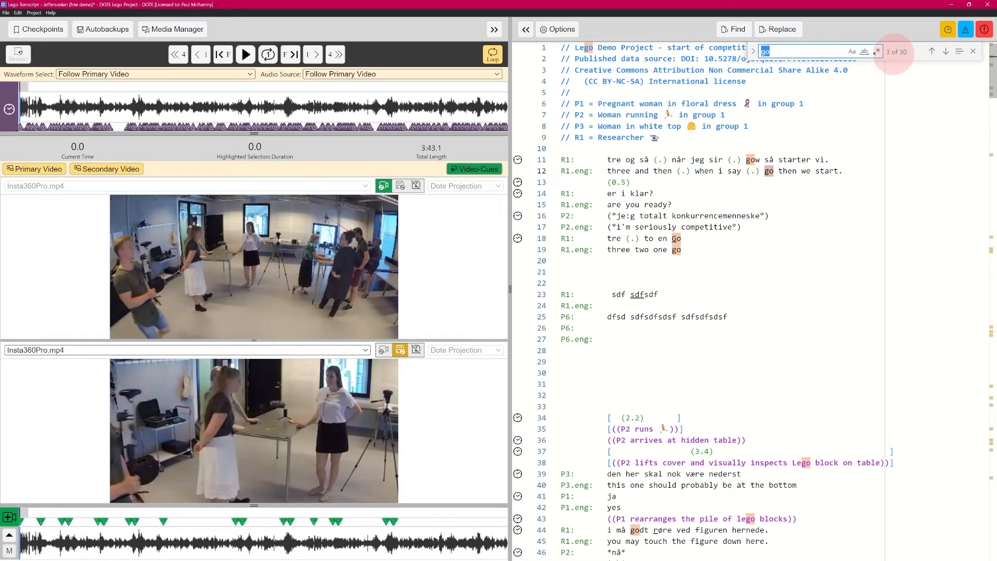
pyautogui.moveTo(983, 83); pyautogui.dragTo(983, 55)
pyautogui.click(799, 51)
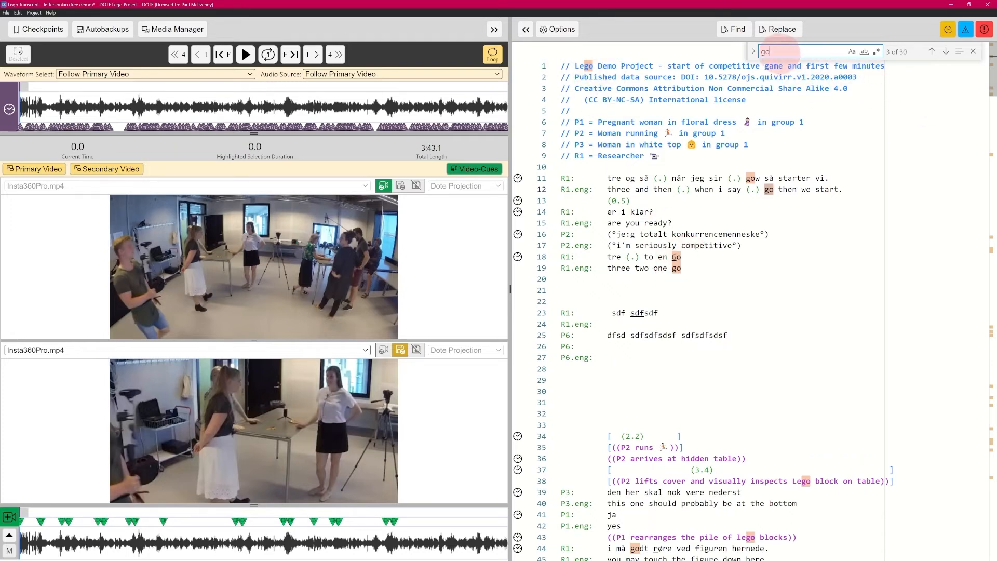
# Show the replace options for the "go" search and enter "going" as the replacement text
pyautogui.click(752, 51)
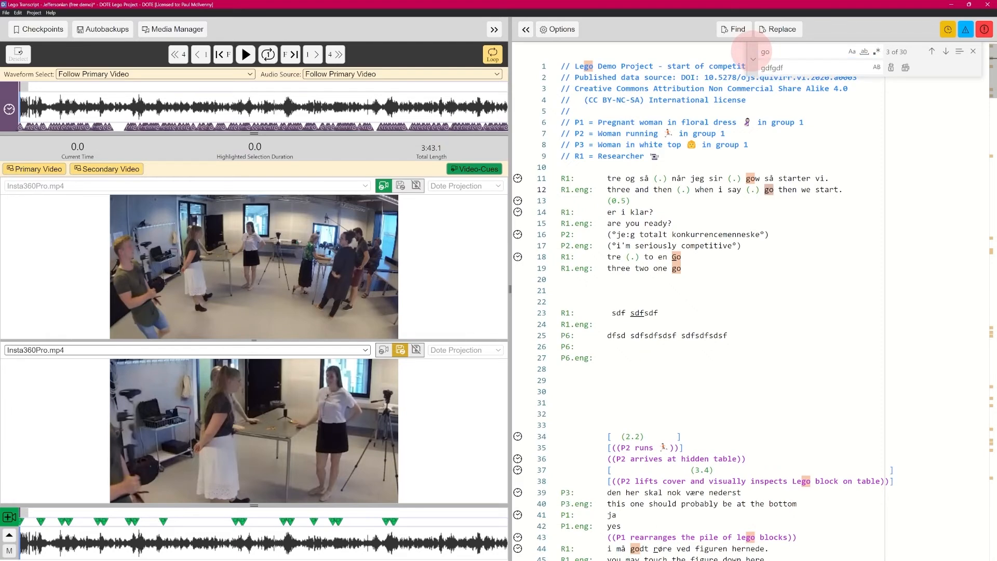
pyautogui.click(781, 29)
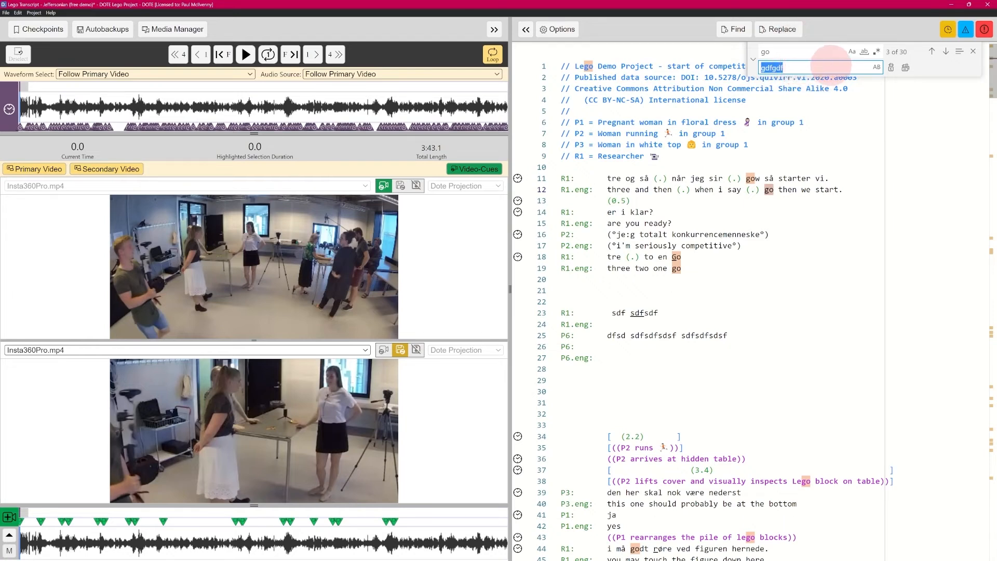
pyautogui.press('BackSpace')
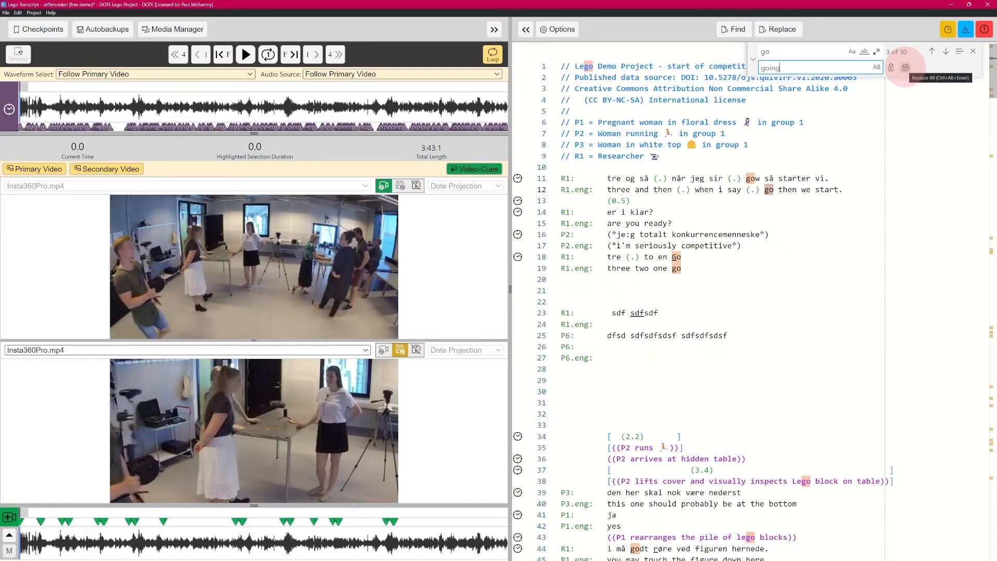
# Browse forward and backward through the "go" matches, return to the one on line 12, and close the search
pyautogui.click(945, 52)
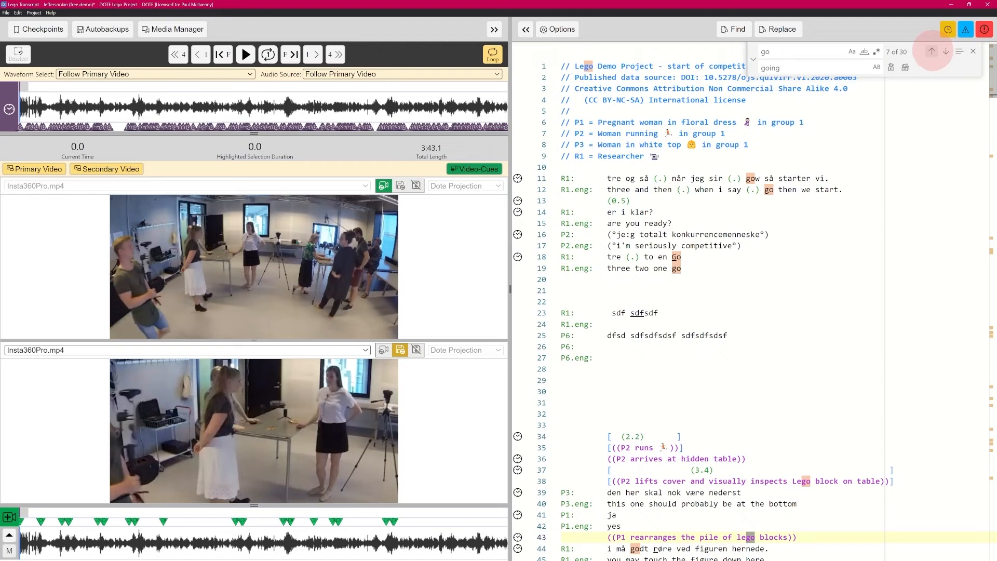
pyautogui.click(931, 51)
pyautogui.click(931, 52)
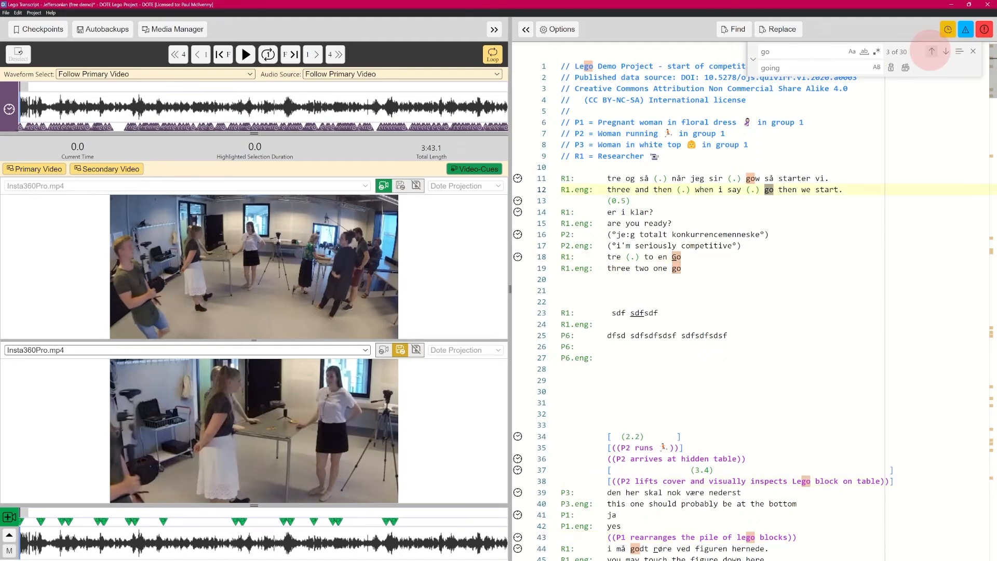
pyautogui.click(931, 52)
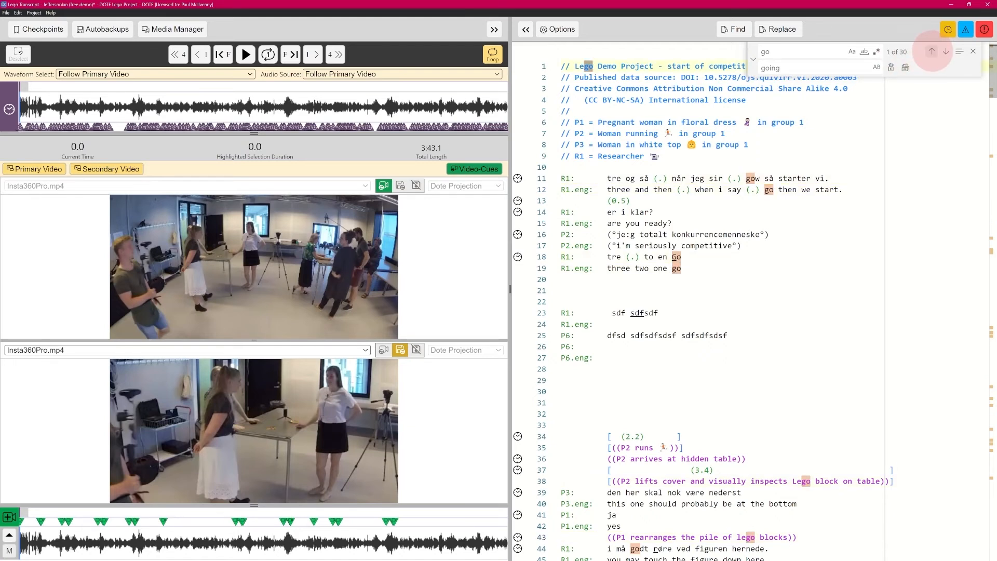
pyautogui.click(945, 51)
pyautogui.click(945, 51)
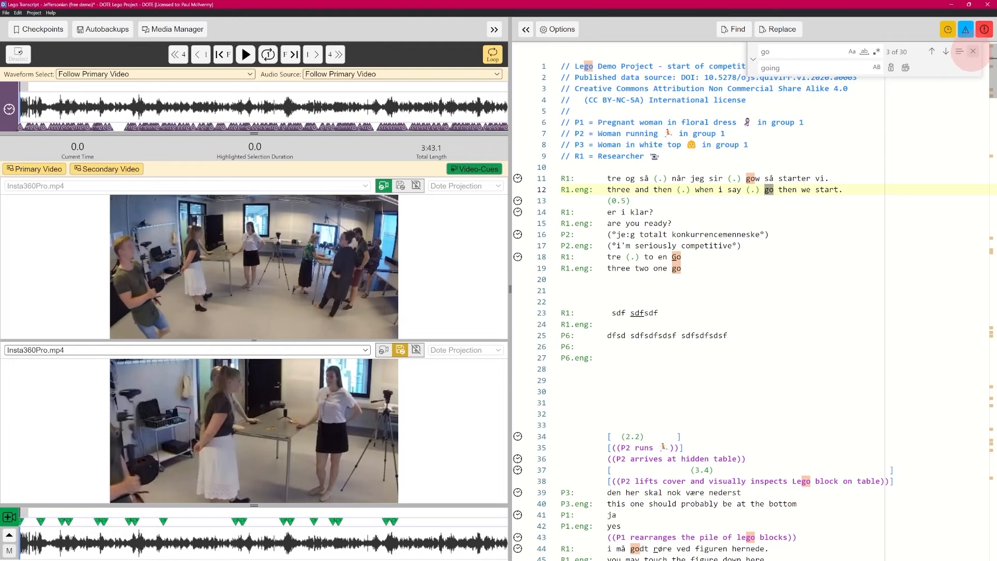
pyautogui.click(972, 51)
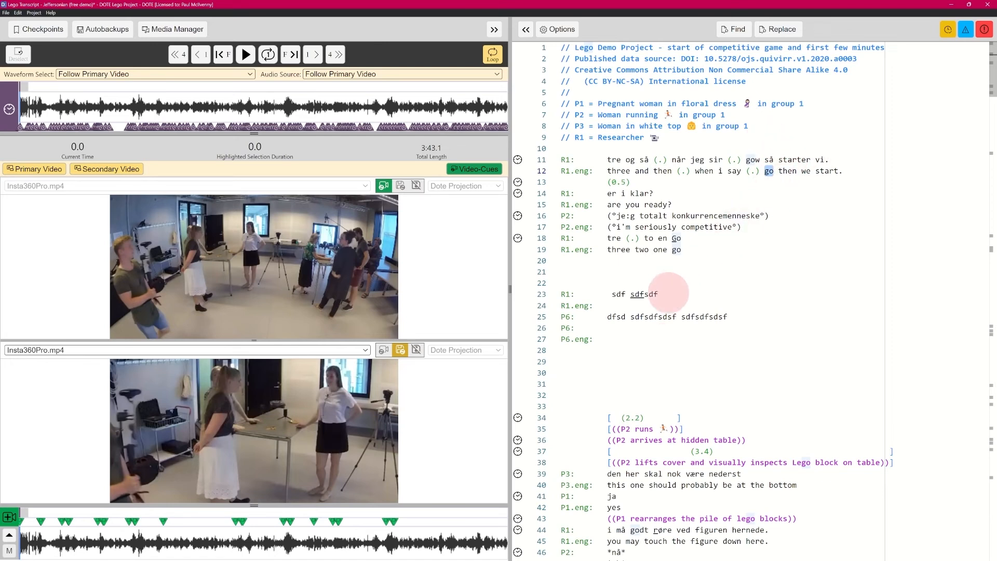
# Enclose the last "sdfsdfsdsf" in the P6 turn on line 25 in square brackets
pyautogui.click(774, 317)
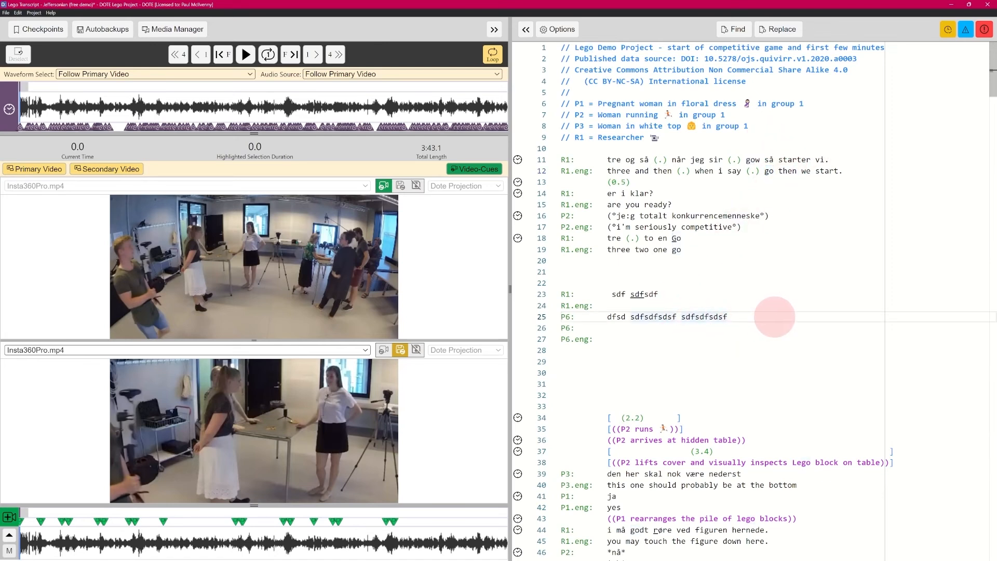
pyautogui.hotkey('ctrl', 'Left')
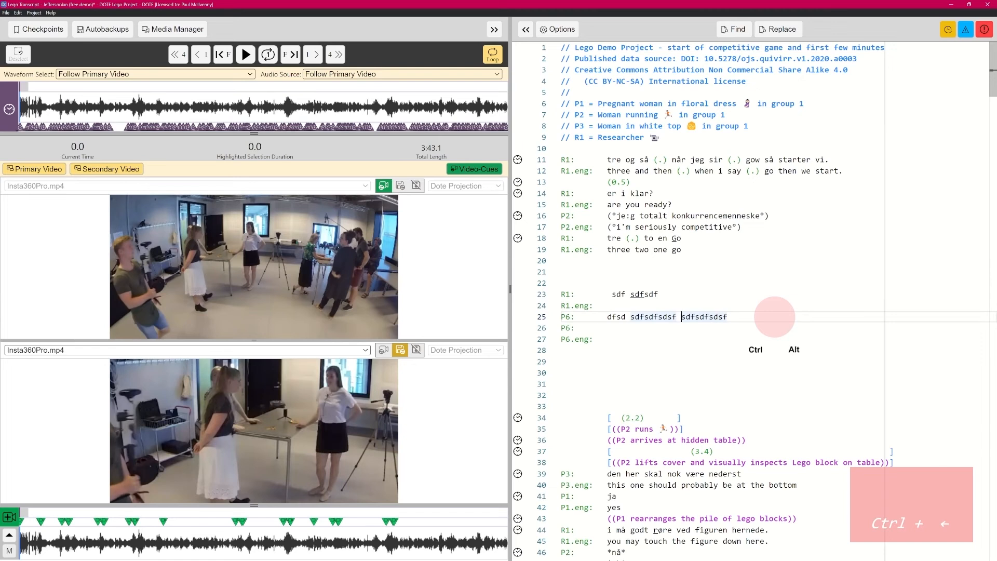
pyautogui.write('[')
pyautogui.press('Right')
pyautogui.press('Right')
pyautogui.press('Right')
pyautogui.press('Right')
pyautogui.press('Right')
pyautogui.press('Right')
pyautogui.press('Right')
pyautogui.press('Right')
pyautogui.press('Right')
pyautogui.press('Right')
pyautogui.press('Right')
pyautogui.press('Left')
pyautogui.write(']')
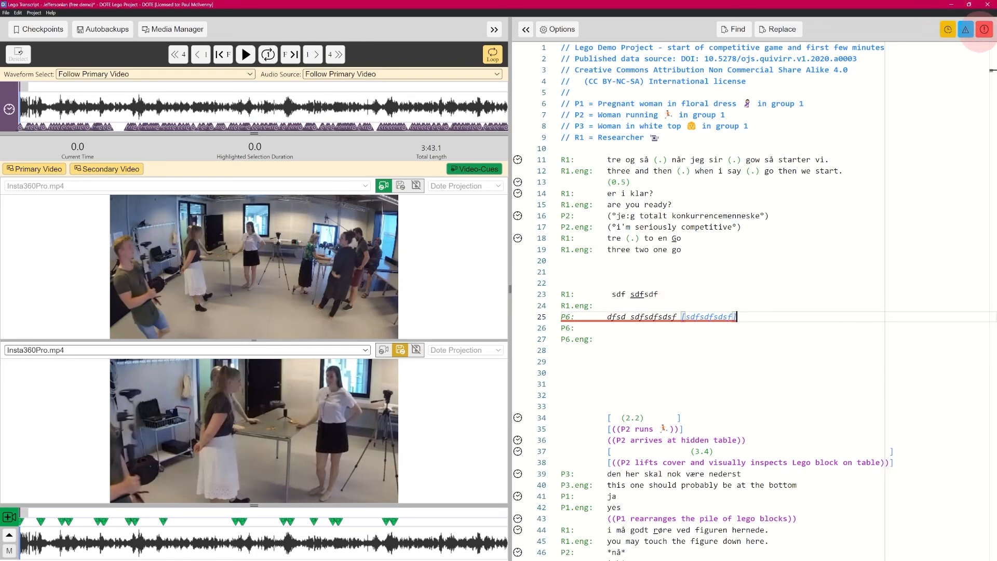
pyautogui.moveTo(702, 321)
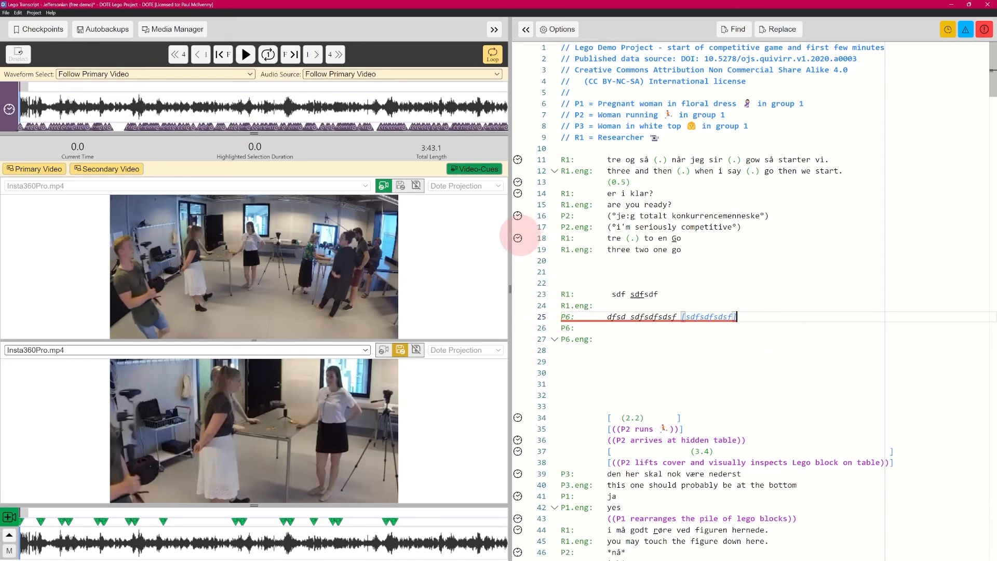
# Jump the video to the timecodes of lines 18 and 16, and place the cursor in the R1 label on line 23
pyautogui.click(517, 237)
pyautogui.click(518, 215)
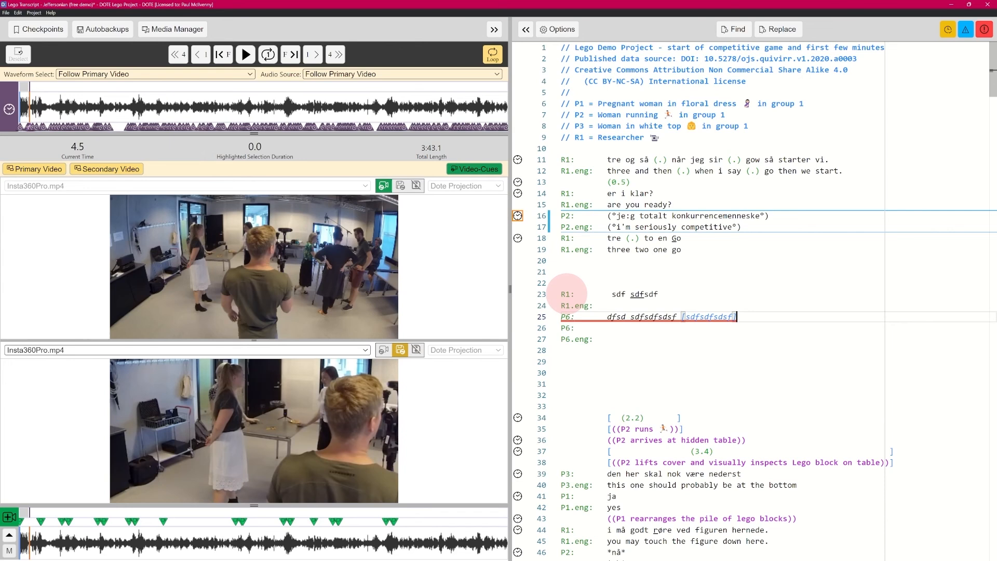
pyautogui.click(565, 293)
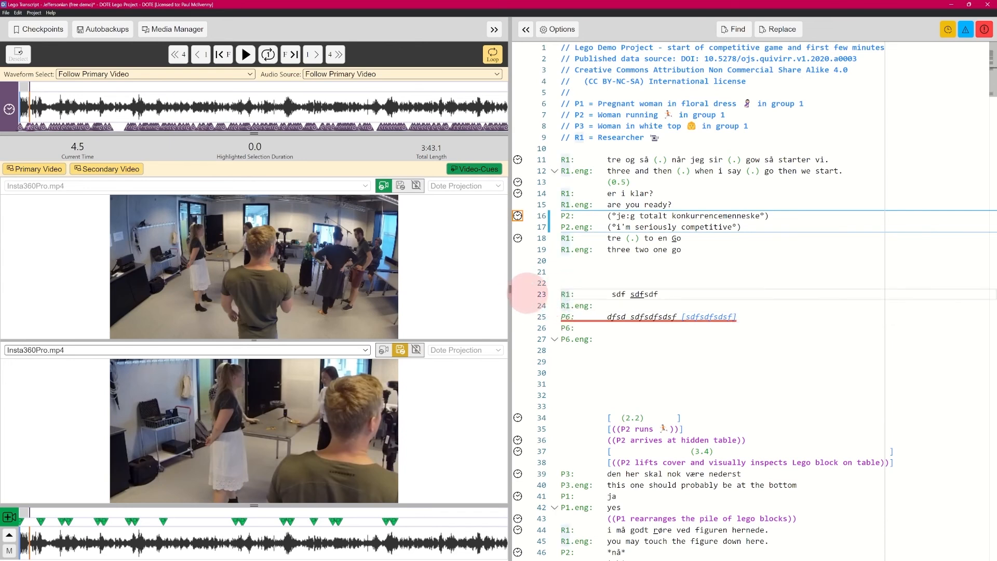